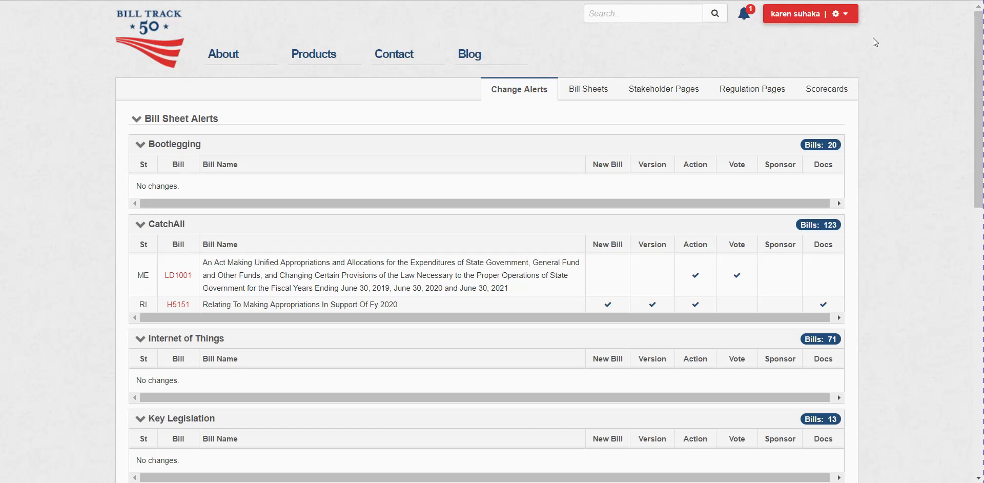
- Open the company's user management page and start adding a new user
{"action": "left_click", "coordinate": [848, 20]}
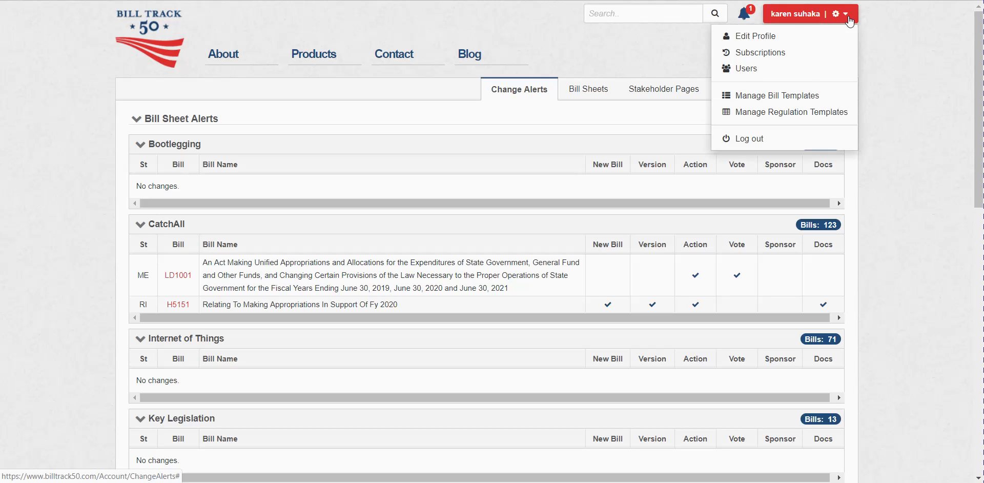
{"action": "left_click", "coordinate": [807, 72]}
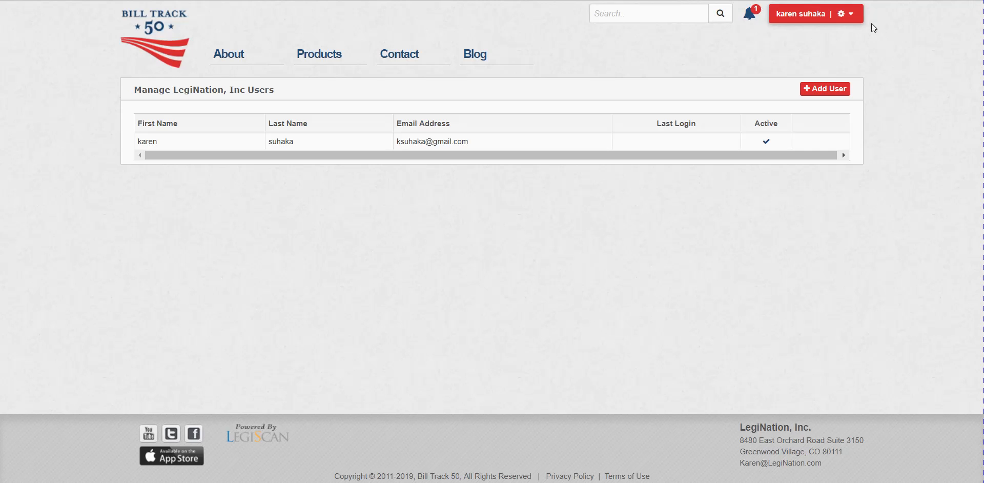
{"action": "left_click", "coordinate": [840, 14]}
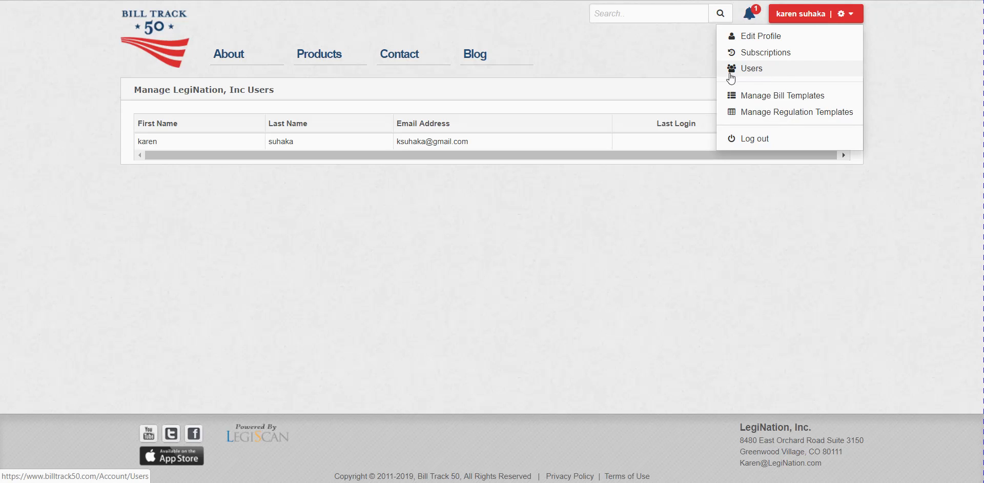
{"action": "left_click", "coordinate": [750, 73]}
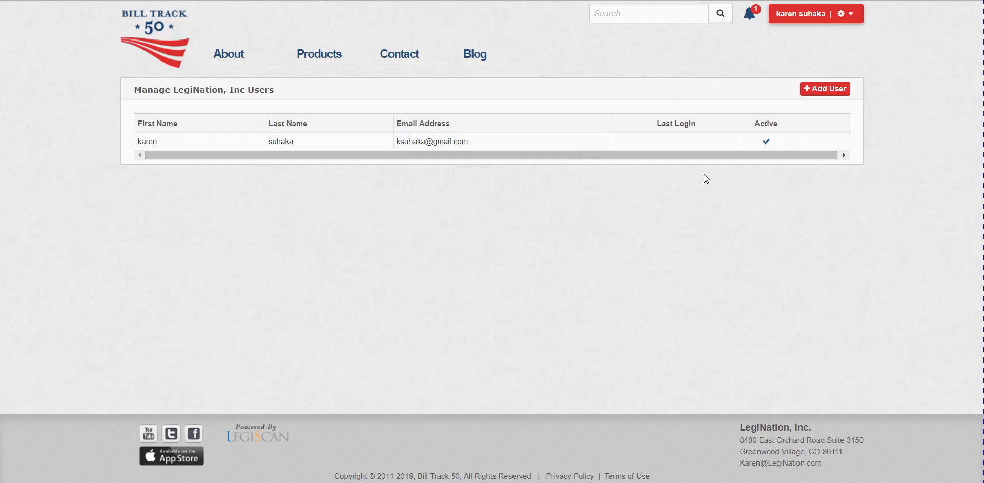
{"action": "left_click", "coordinate": [826, 91]}
- Enter the new user's email address in the user profile
{"action": "left_click", "coordinate": [500, 138]}
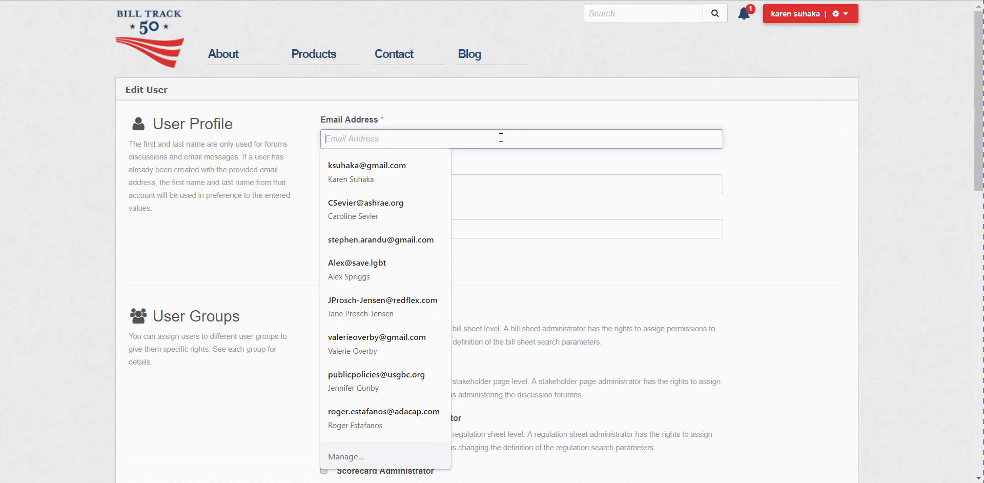
{"action": "type", "text": "Test"}
{"action": "key", "text": "Tab"}
{"action": "type", "text": "User"}
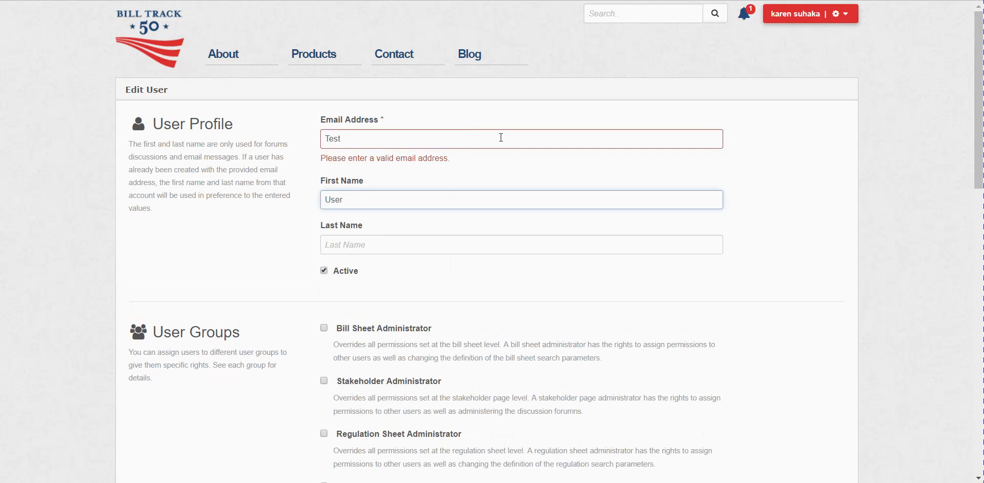
{"action": "key", "text": "shift+Tab"}
{"action": "type", "text": "Test"}
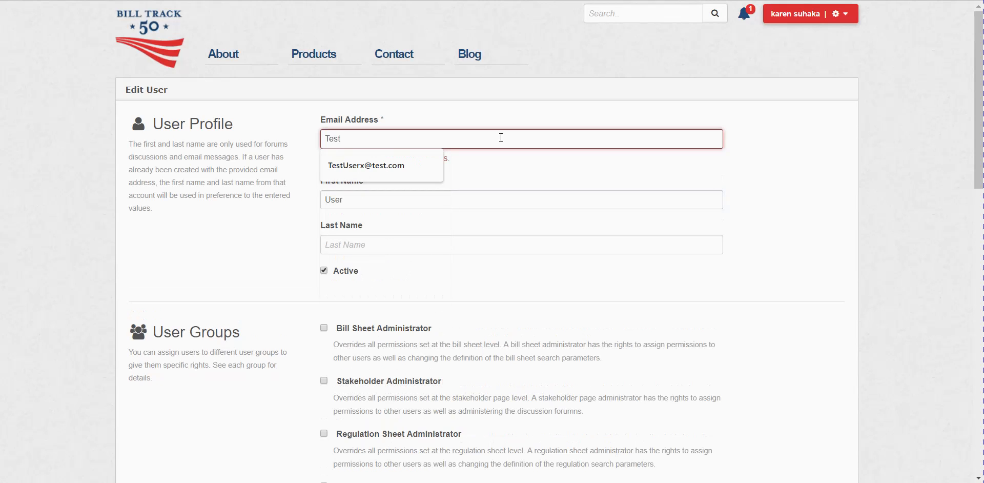
{"action": "type", "text": "User@te"}
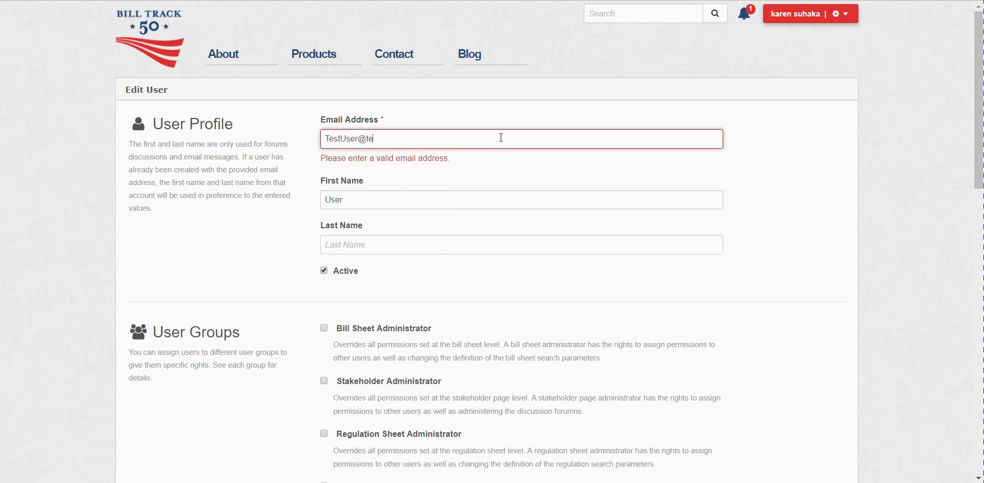
{"action": "type", "text": "st.com"}
{"action": "key", "text": "Tab"}
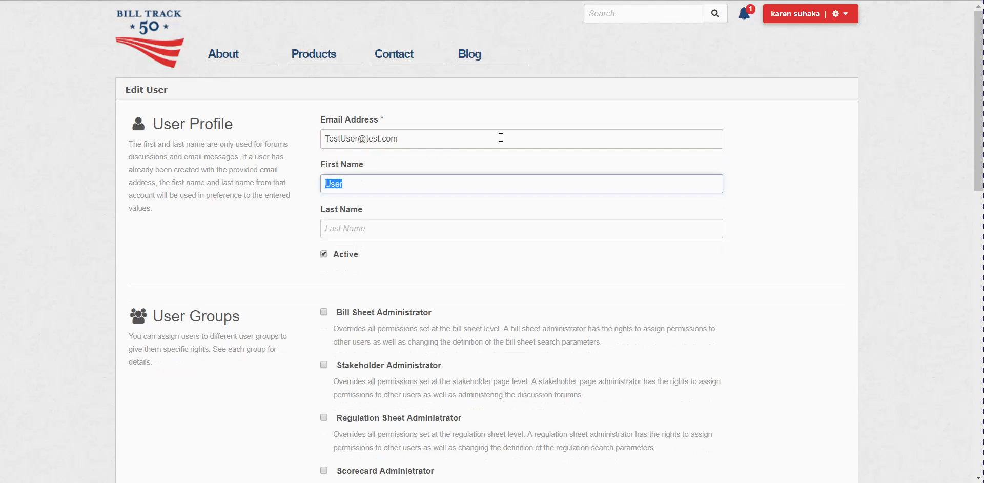
- Fill in the new user's first name and last name
{"action": "type", "text": "Test"}
{"action": "key", "text": "Tab"}
{"action": "type", "text": "User"}
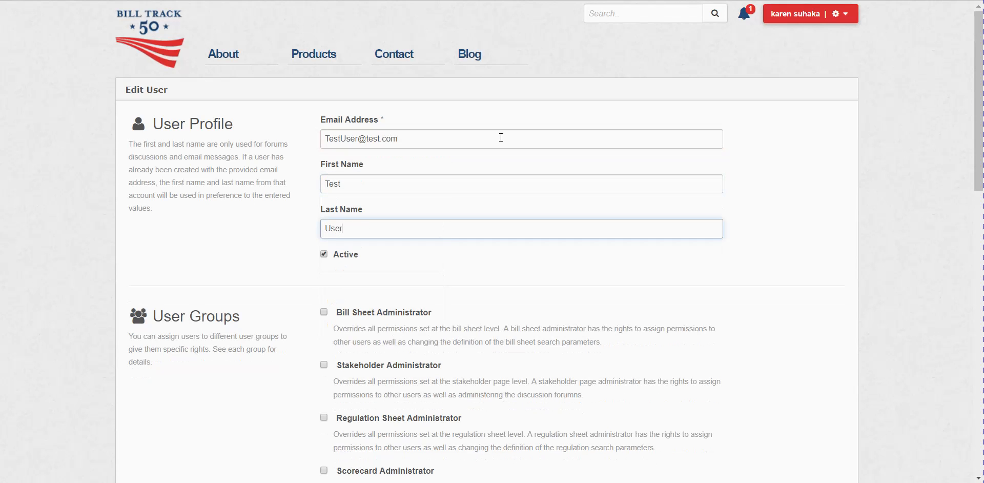
- Review the user groups and the permission levels offered for the Internet of Things bill sheet
{"action": "scroll", "coordinate": [636, 235], "scroll_direction": "down", "scroll_amount": 4}
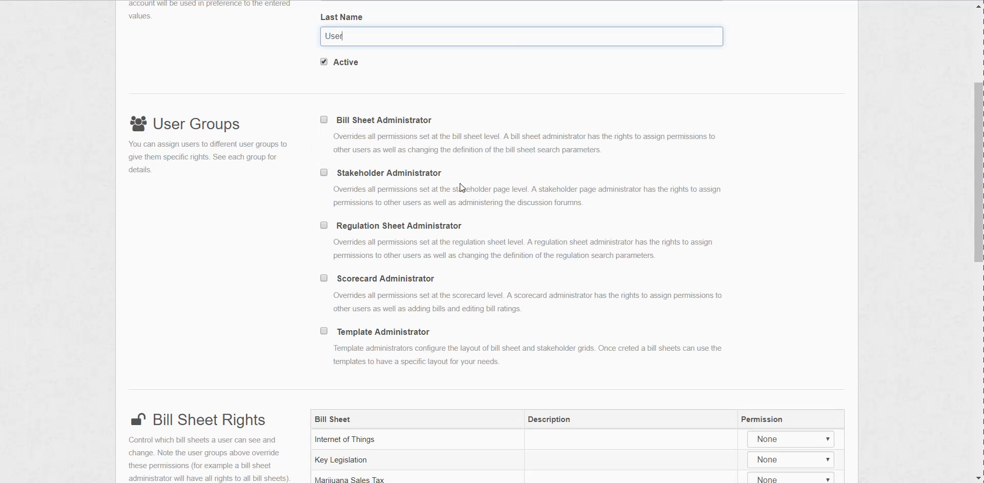
{"action": "scroll", "coordinate": [459, 183], "scroll_direction": "down", "scroll_amount": 5}
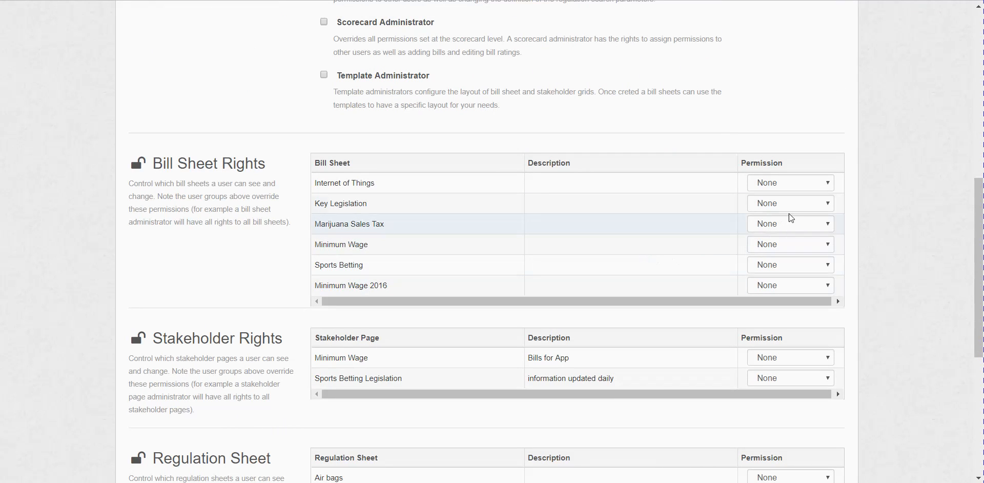
{"action": "left_click", "coordinate": [778, 184]}
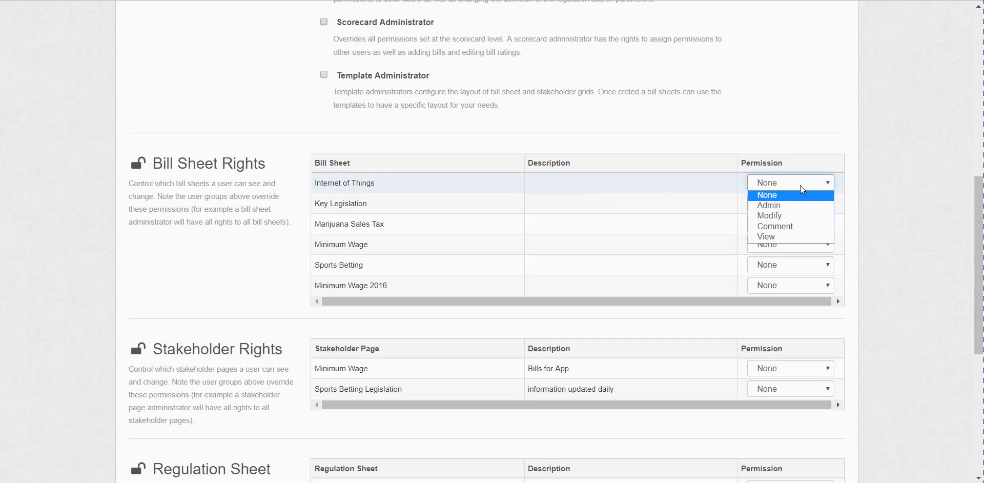
{"action": "left_click", "coordinate": [921, 172]}
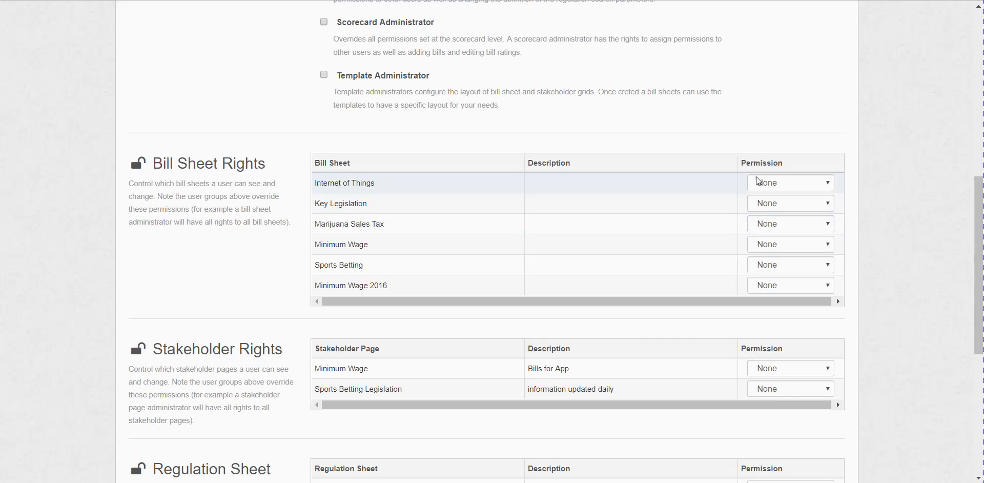
- Assign the new user to the Bill Sheet Administrator group and check the resulting bill sheet rights
{"action": "scroll", "coordinate": [773, 222], "scroll_direction": "up", "scroll_amount": 4}
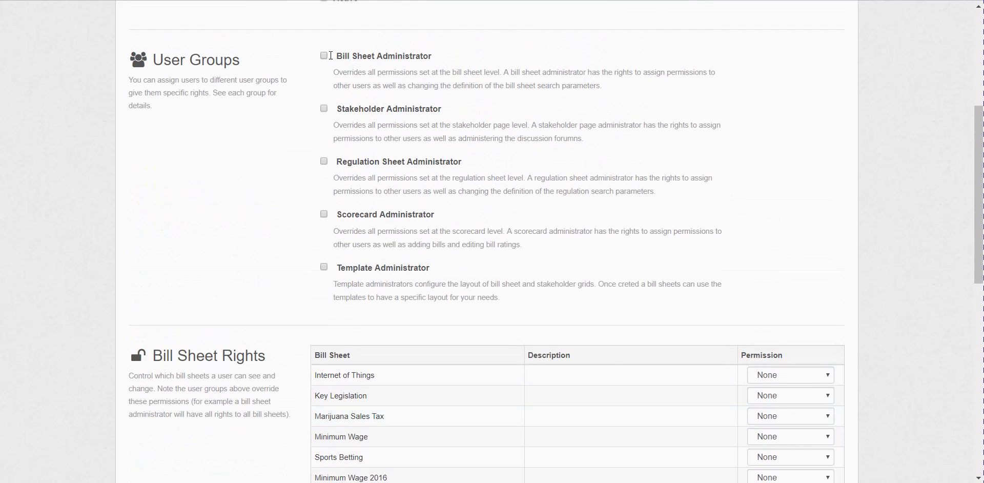
{"action": "left_click", "coordinate": [323, 56]}
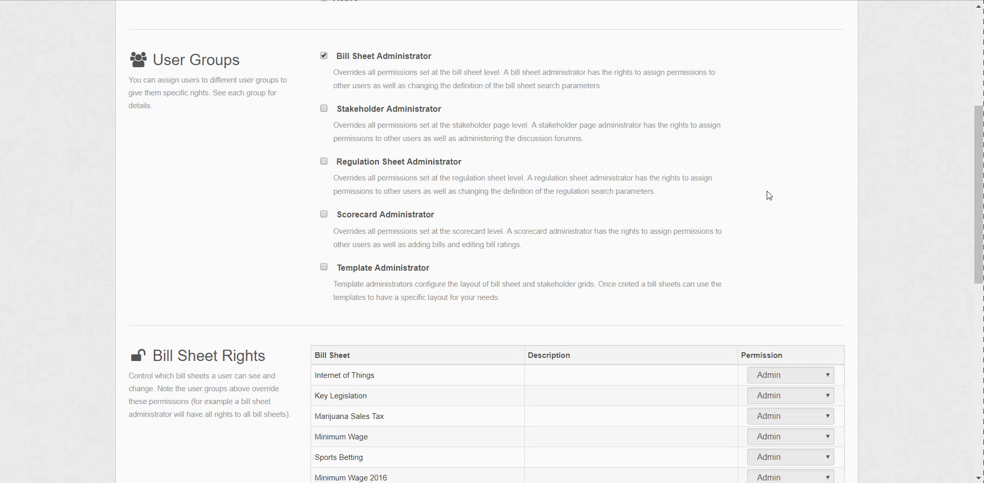
{"action": "scroll", "coordinate": [766, 194], "scroll_direction": "down", "scroll_amount": 5}
{"action": "scroll", "coordinate": [369, 62], "scroll_direction": "up", "scroll_amount": 3}
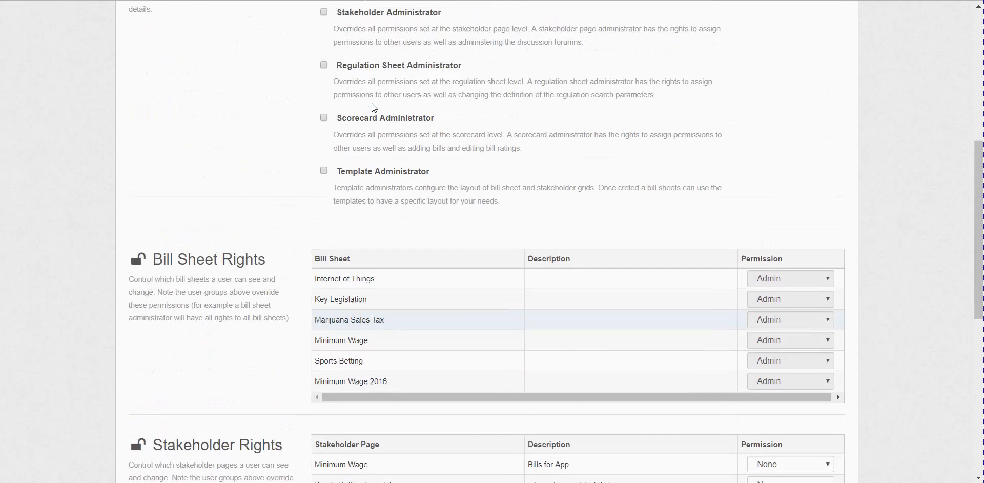
{"action": "scroll", "coordinate": [374, 107], "scroll_direction": "up", "scroll_amount": 1}
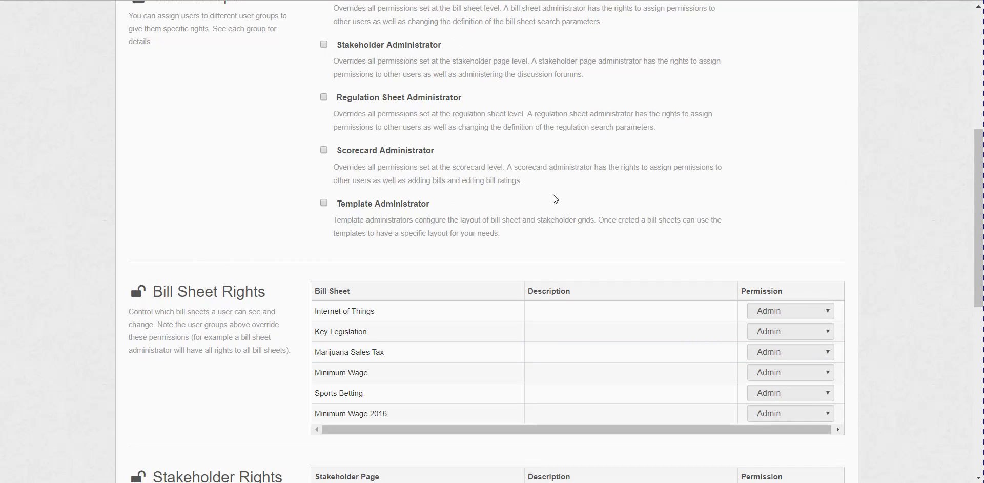
- Keep the stakeholder, regulation sheet and scorecard permissions at None and save the new user
{"action": "scroll", "coordinate": [818, 202], "scroll_direction": "down", "scroll_amount": 6}
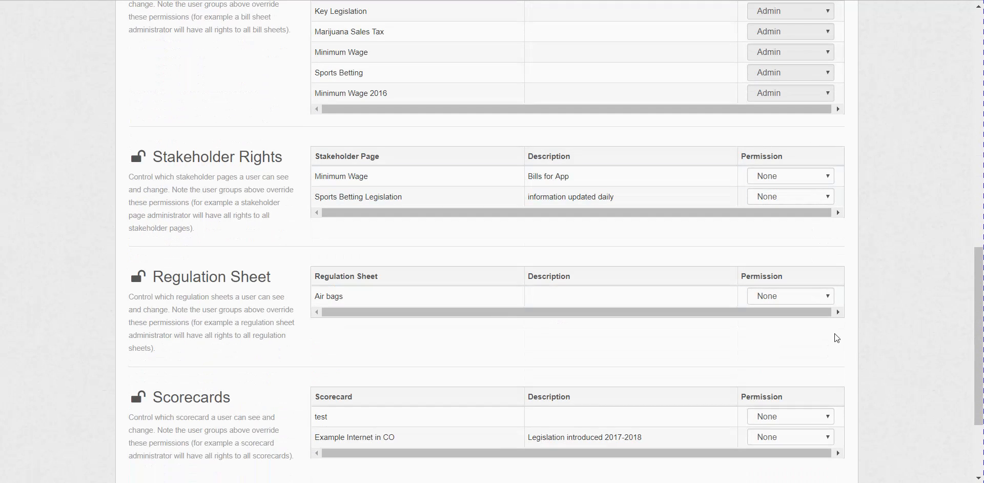
{"action": "scroll", "coordinate": [915, 305], "scroll_direction": "down", "scroll_amount": 1}
{"action": "scroll", "coordinate": [917, 303], "scroll_direction": "down", "scroll_amount": 2}
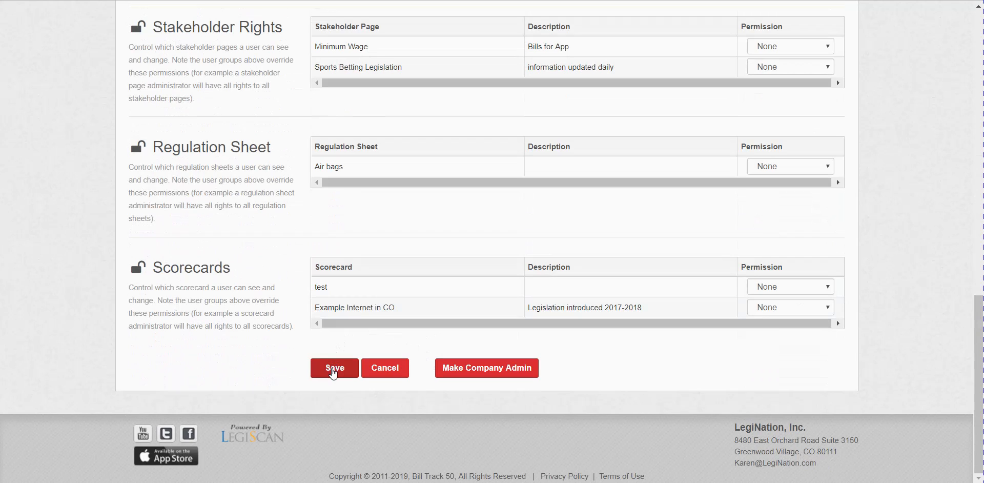
{"action": "left_click", "coordinate": [332, 373]}
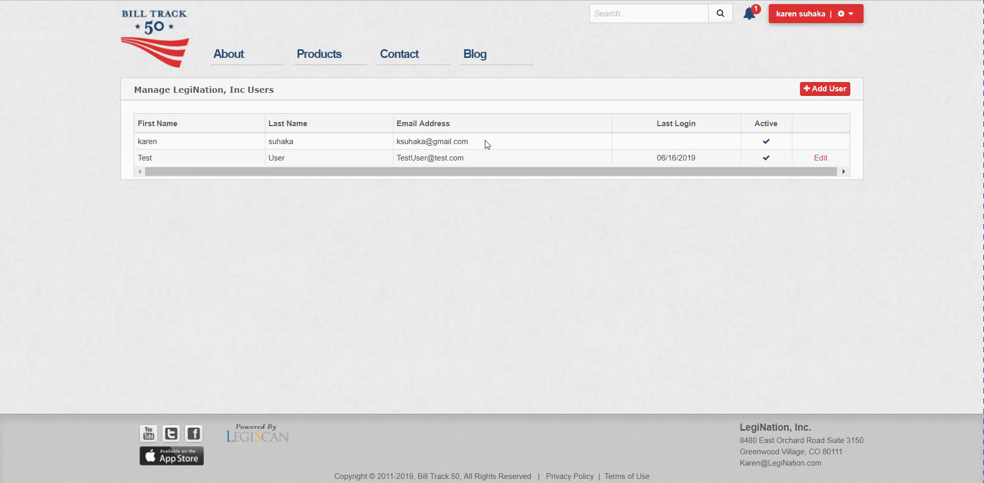
- View the company account invitation email sent to the test user and follow its registration link
{"action": "key", "text": "ctrl+Tab"}
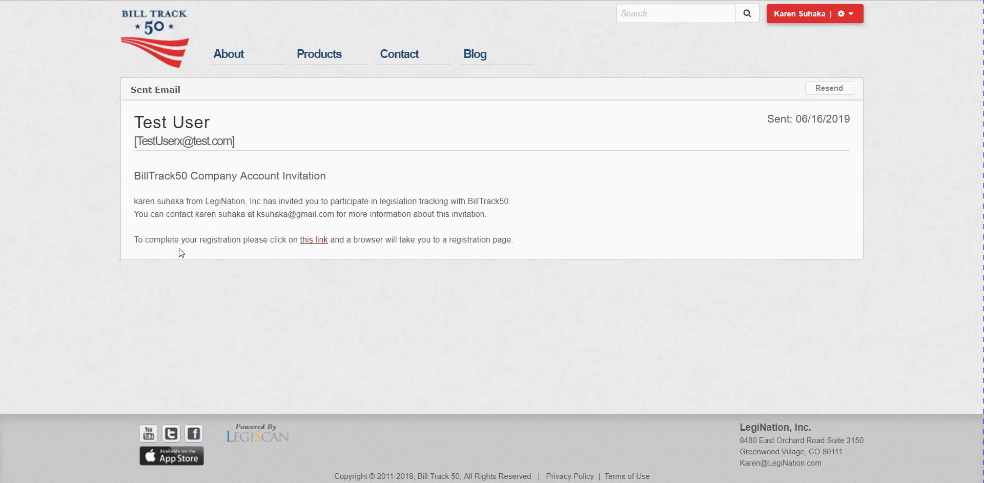
{"action": "left_click", "coordinate": [313, 240]}
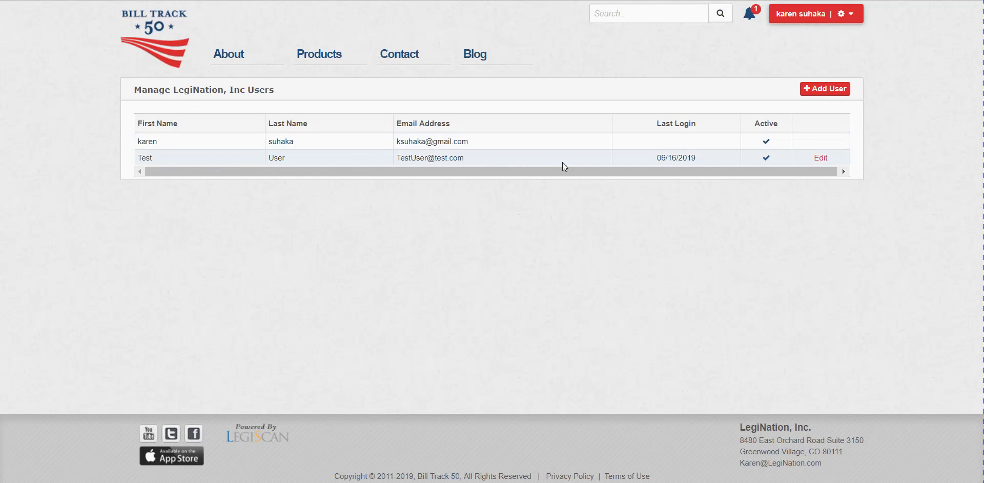
- Open the newly added user for editing and review the profile, group memberships, rights and available account actions
{"action": "left_click", "coordinate": [820, 158]}
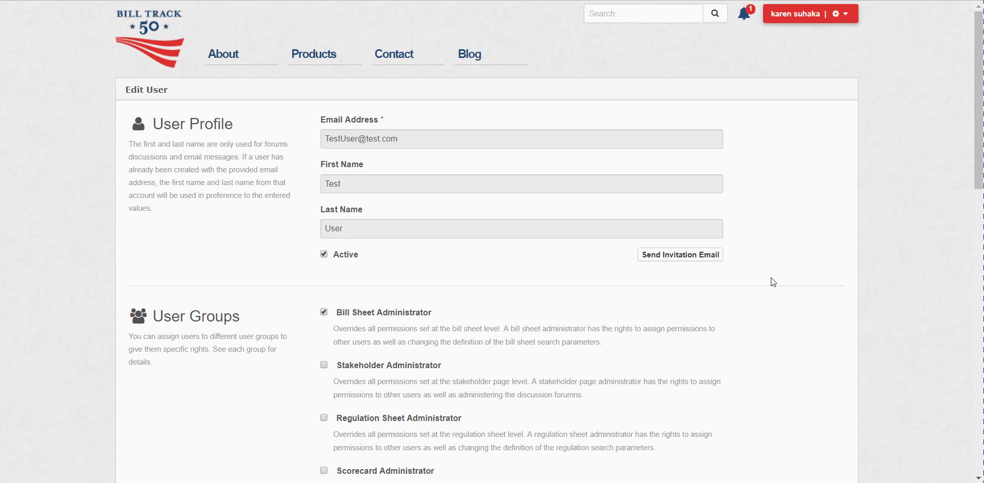
{"action": "scroll", "coordinate": [536, 333], "scroll_direction": "down", "scroll_amount": 3}
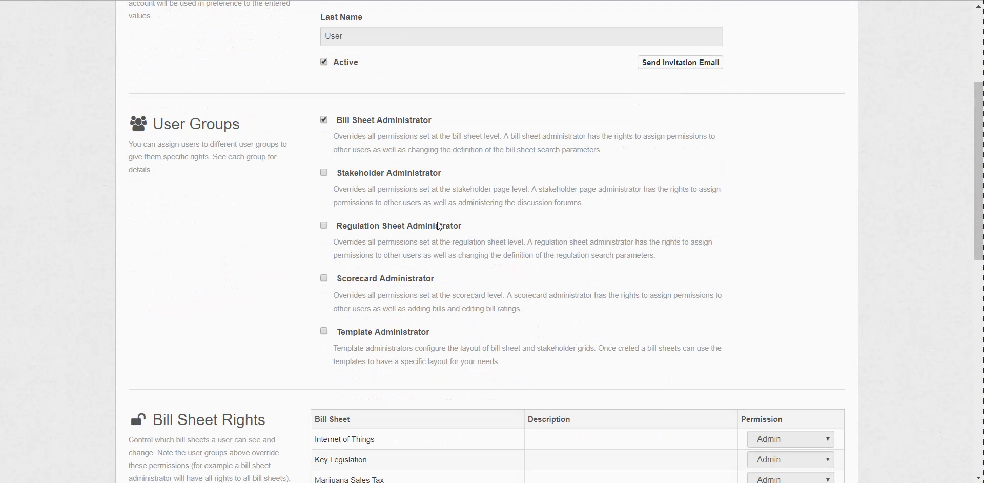
{"action": "scroll", "coordinate": [529, 292], "scroll_direction": "down", "scroll_amount": 5}
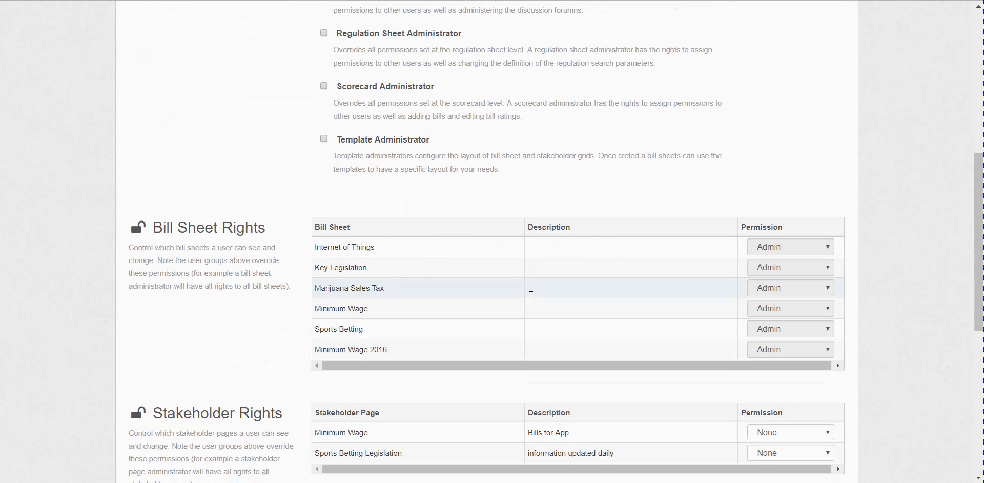
{"action": "scroll", "coordinate": [532, 295], "scroll_direction": "down", "scroll_amount": 4}
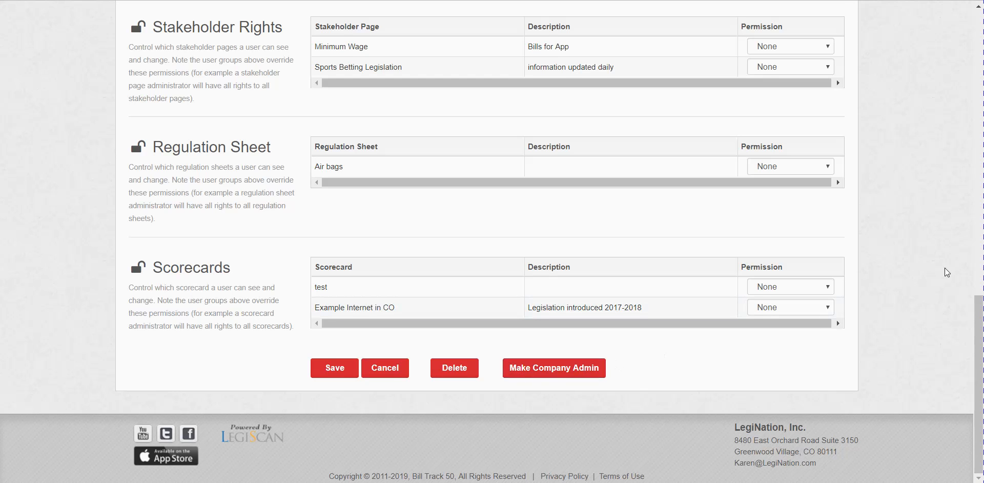
{"action": "scroll", "coordinate": [946, 272], "scroll_direction": "up", "scroll_amount": 12}
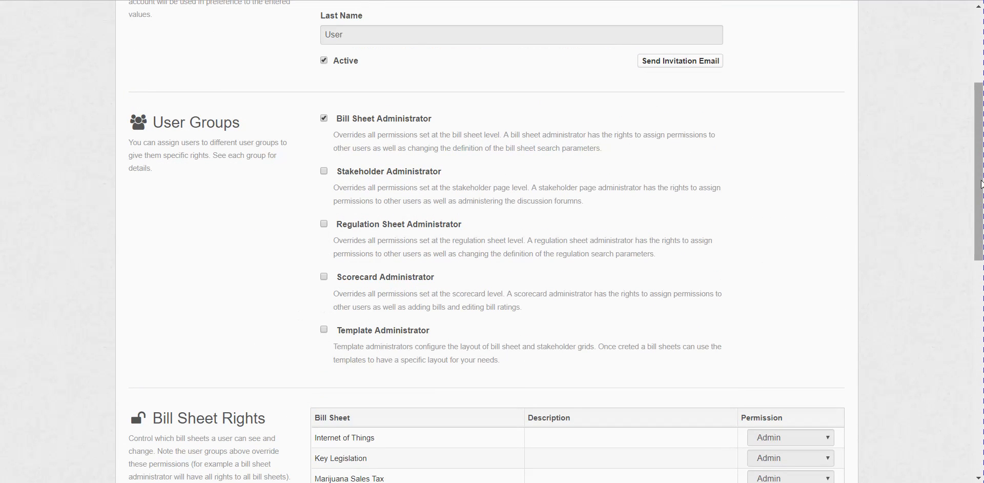
{"action": "left_click_drag", "start_coordinate": [981, 179], "coordinate": [968, 82]}
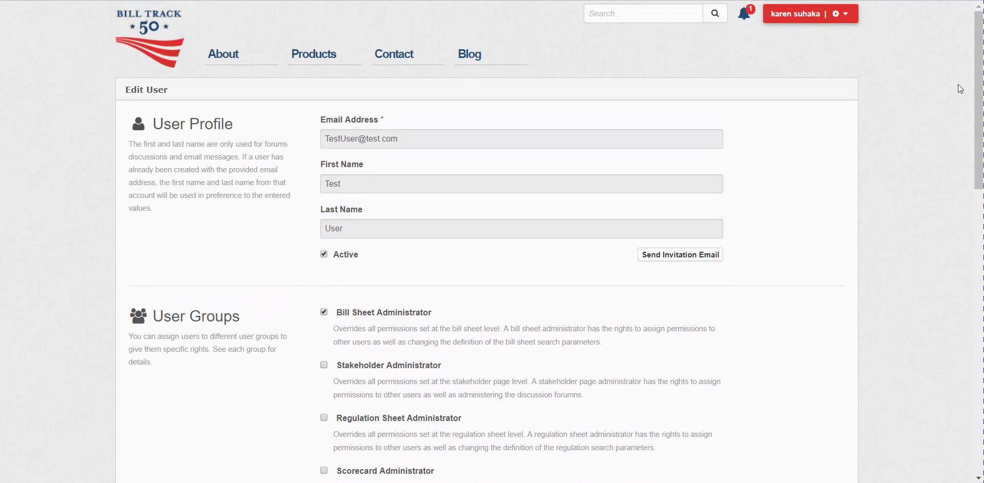